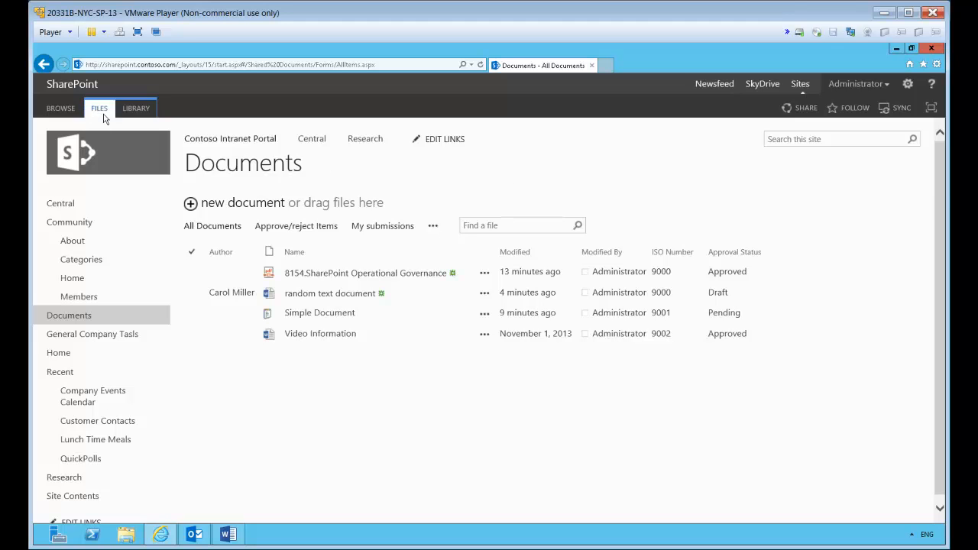
# Connect the Contoso Intranet Portal Documents library to Outlook and dismiss the send/receive progress window
pyautogui.click(136, 112)
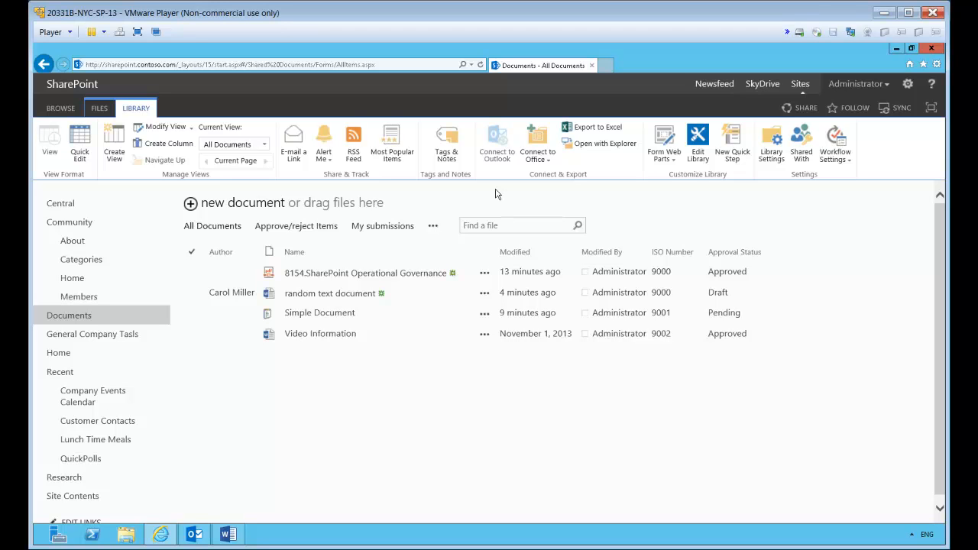
pyautogui.press('F5')
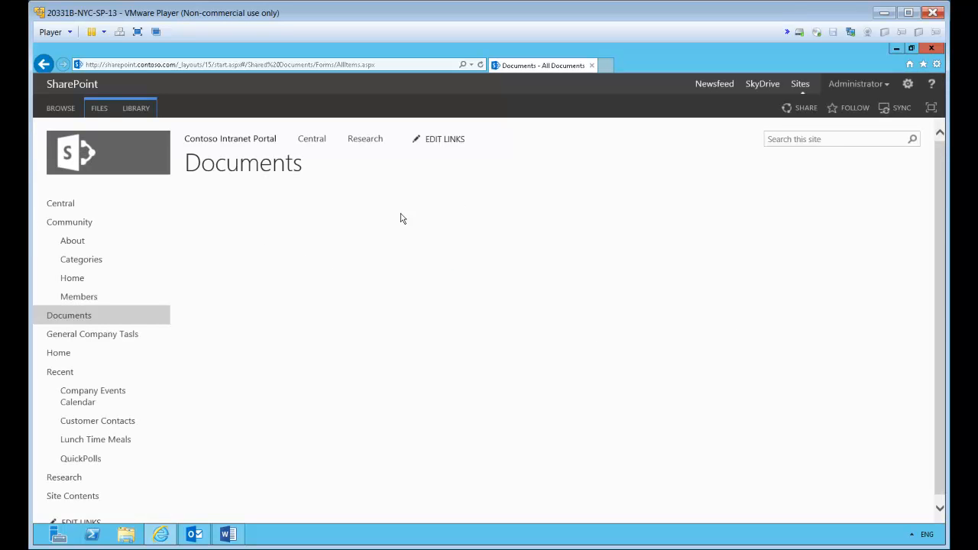
pyautogui.click(149, 110)
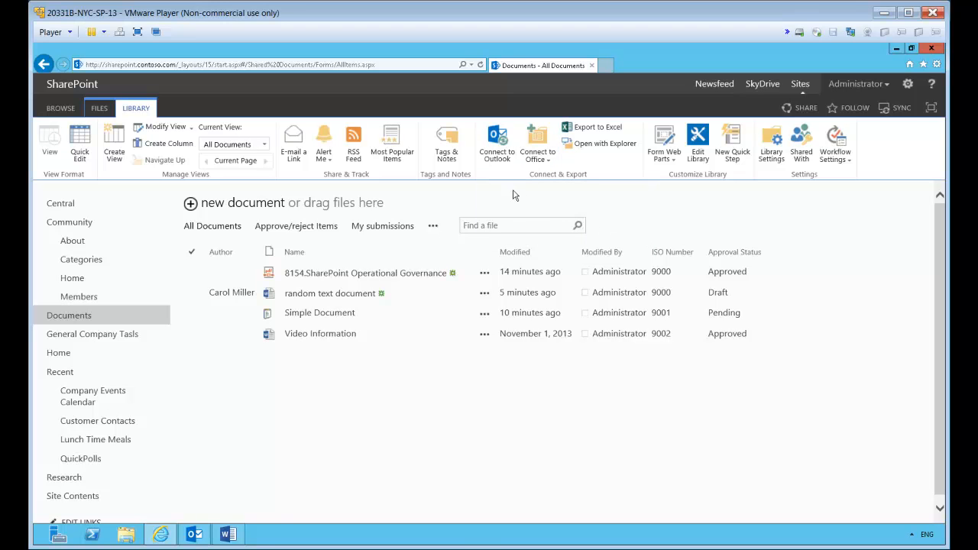
pyautogui.click(499, 142)
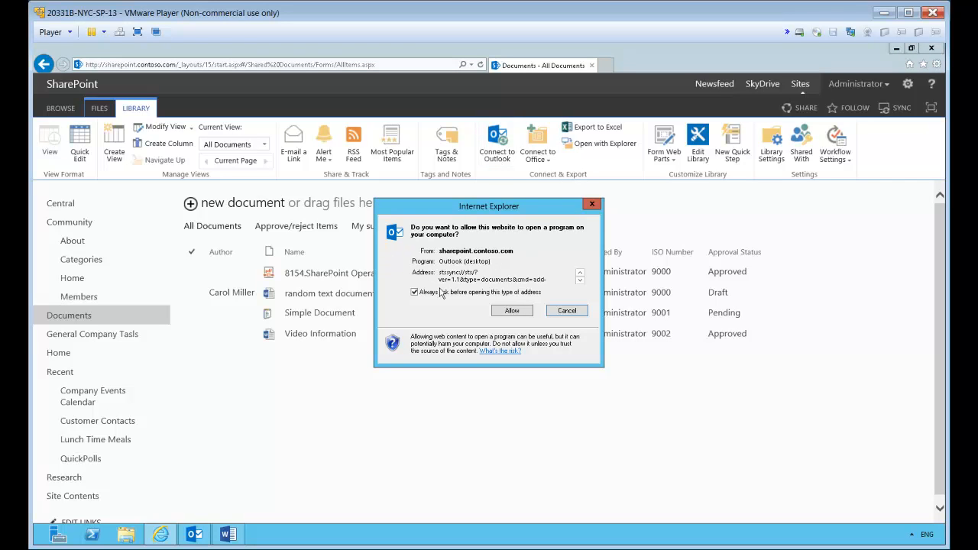
pyautogui.click(509, 311)
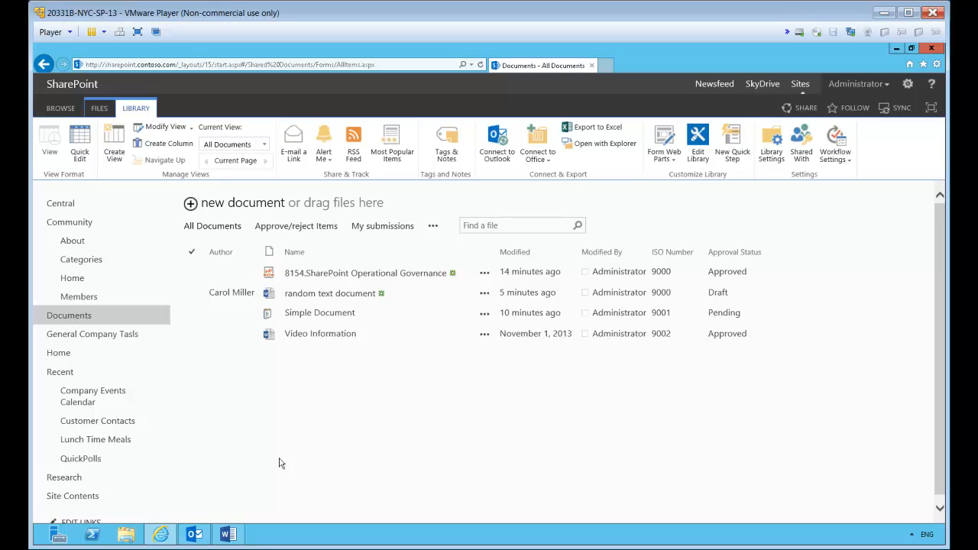
pyautogui.click(196, 538)
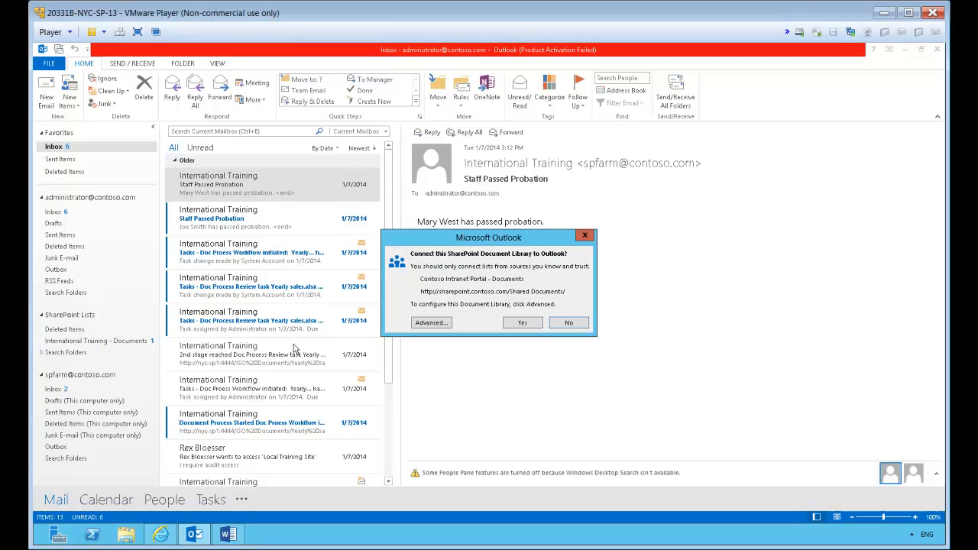
pyautogui.click(522, 323)
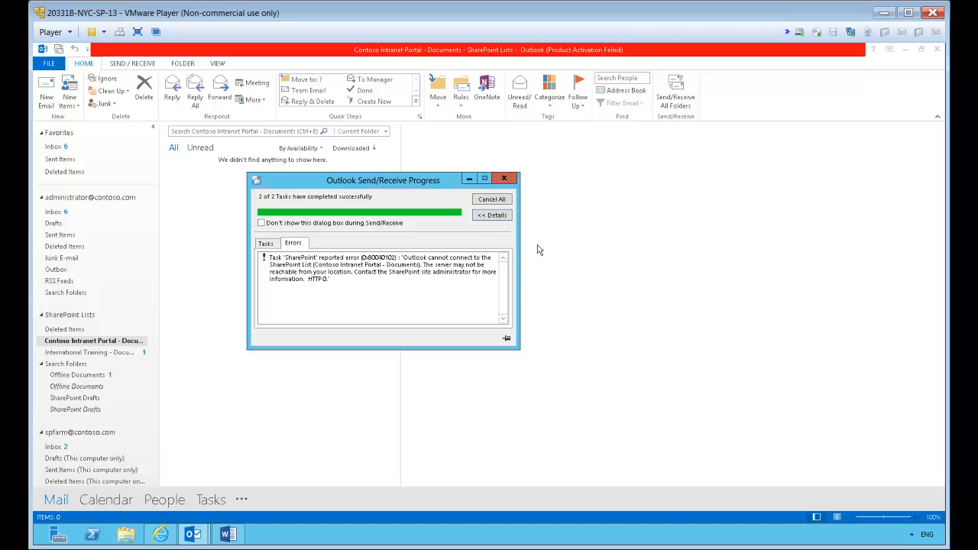
pyautogui.click(489, 199)
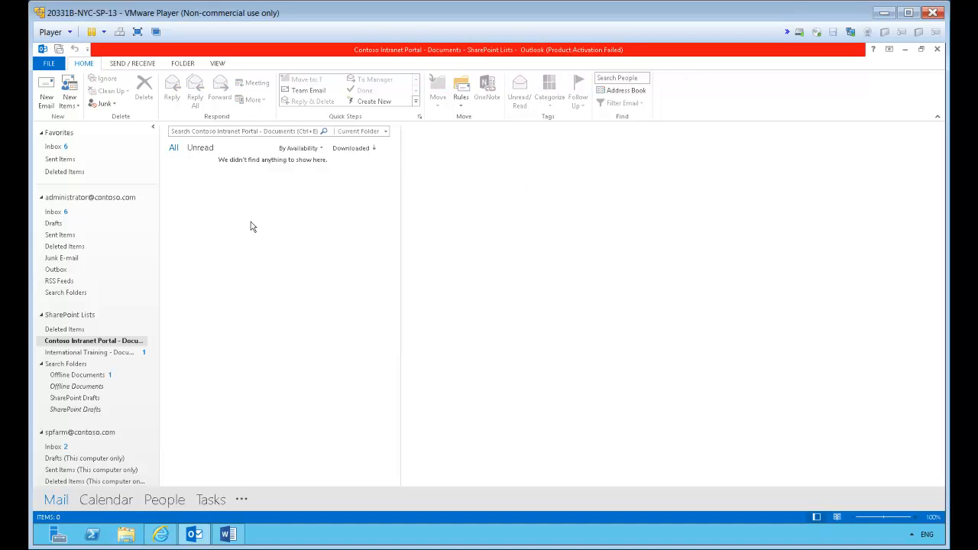
# Check the contents of the Contoso Intranet Portal and International Training document folders under SharePoint Lists
pyautogui.click(115, 345)
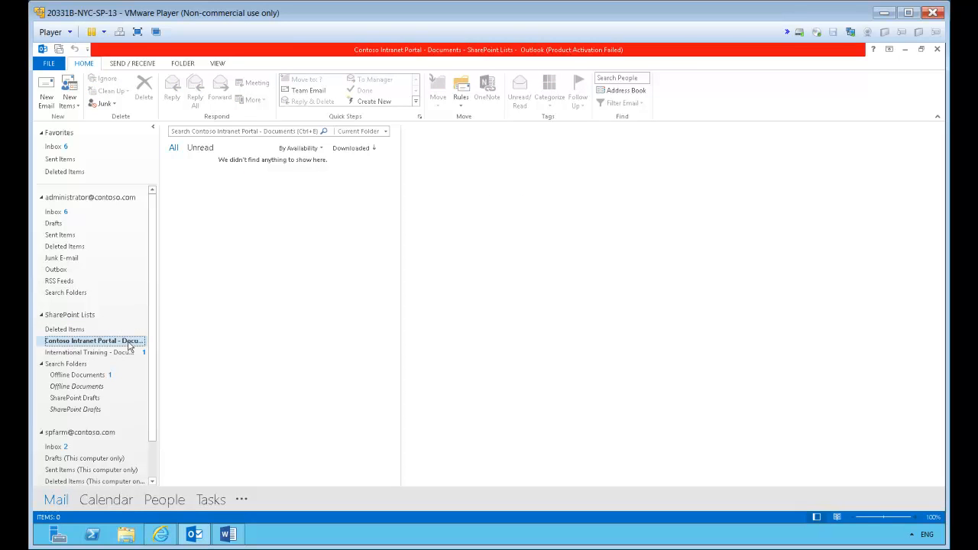
pyautogui.click(84, 353)
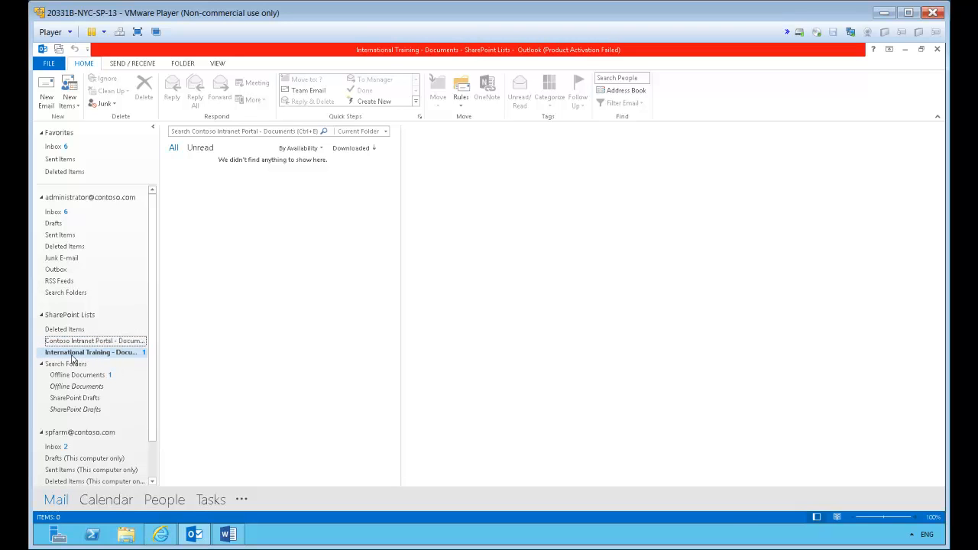
pyautogui.click(91, 350)
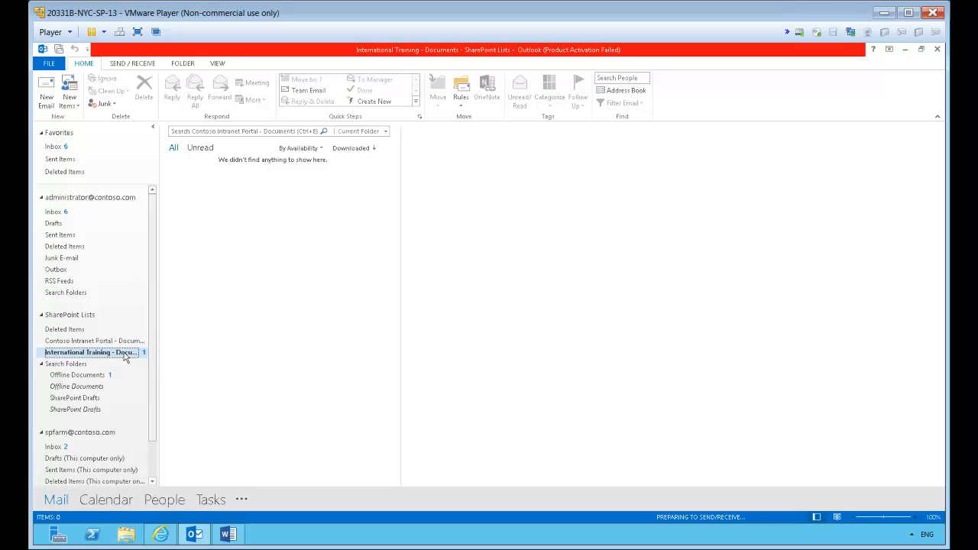
pyautogui.click(81, 340)
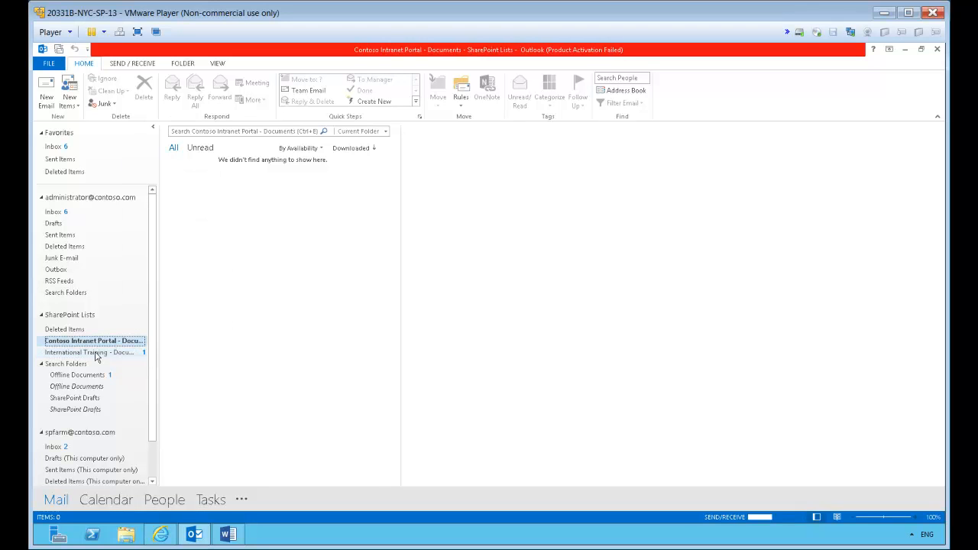
pyautogui.click(187, 356)
pyautogui.click(83, 341)
pyautogui.click(97, 352)
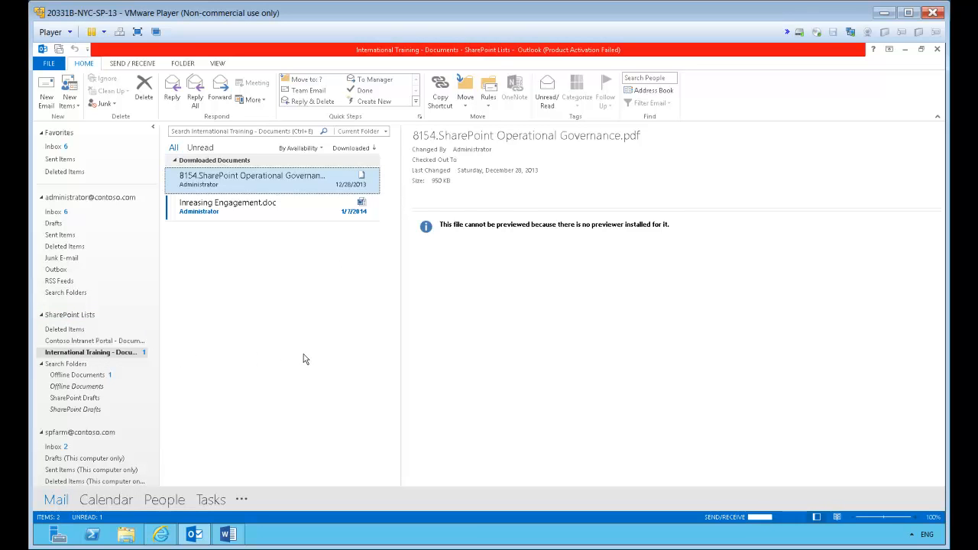
# Preview the two downloaded International Training documents and open Inreasing Engagement.doc in Word
pyautogui.click(226, 210)
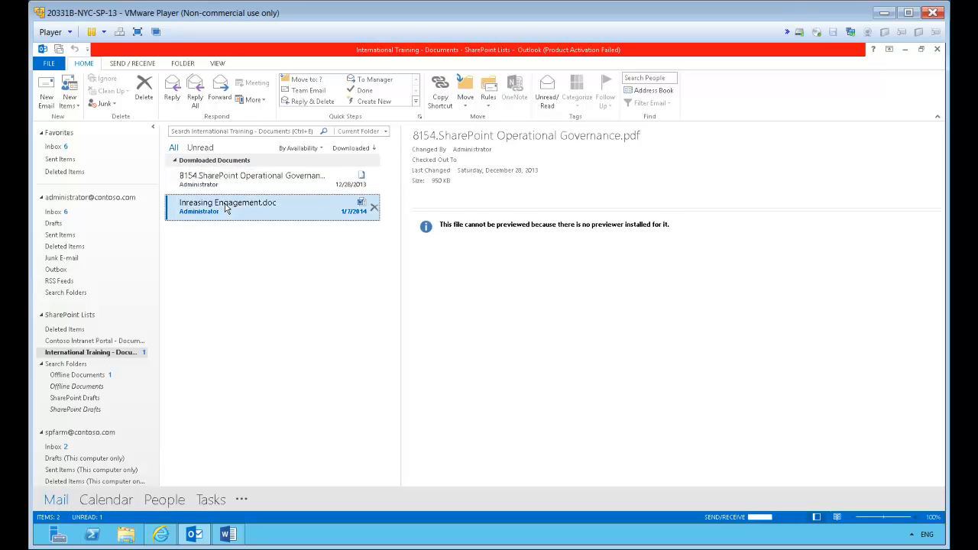
pyautogui.click(224, 181)
pyautogui.click(224, 203)
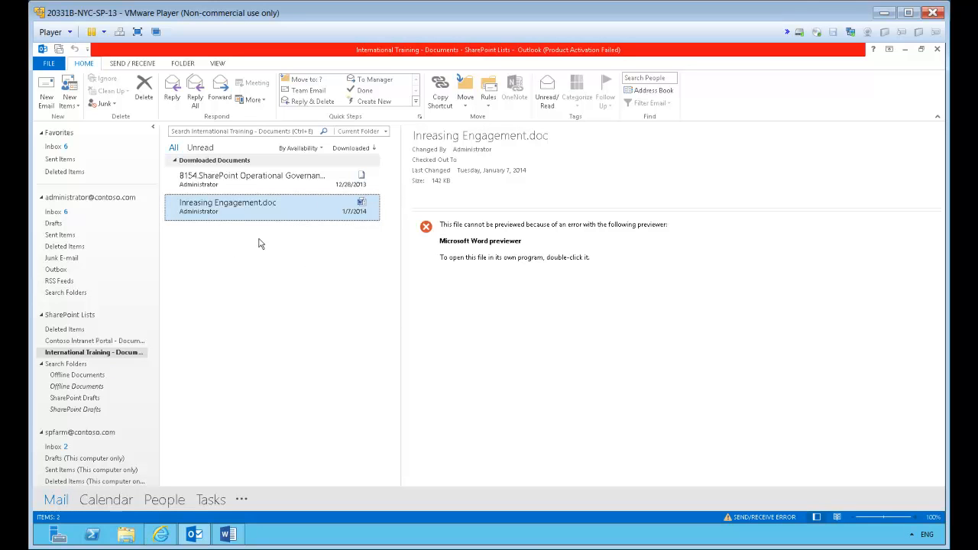
pyautogui.click(197, 181)
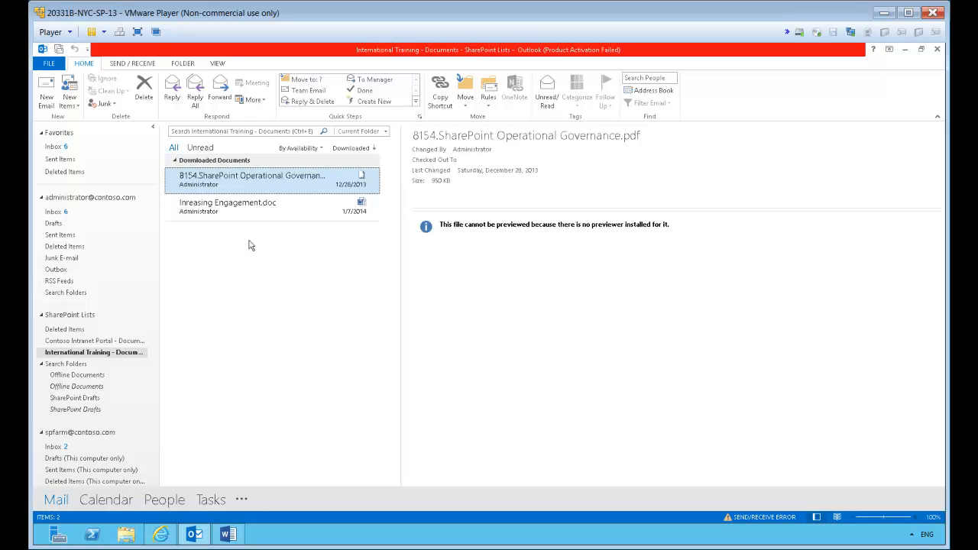
pyautogui.click(225, 212)
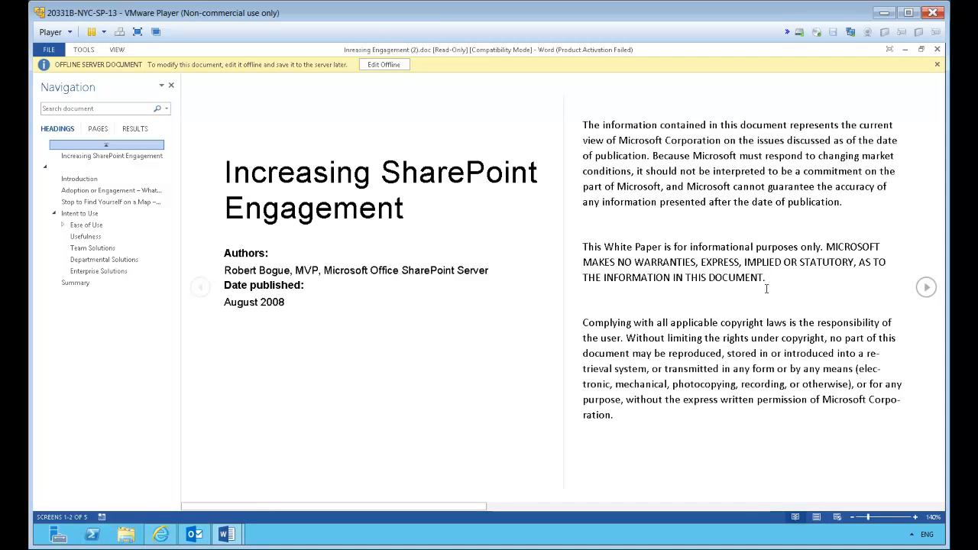
# Enable offline editing of Inreasing Engagement.doc, accept storing it in SharePoint Drafts, and bring up its Word window
pyautogui.click(379, 66)
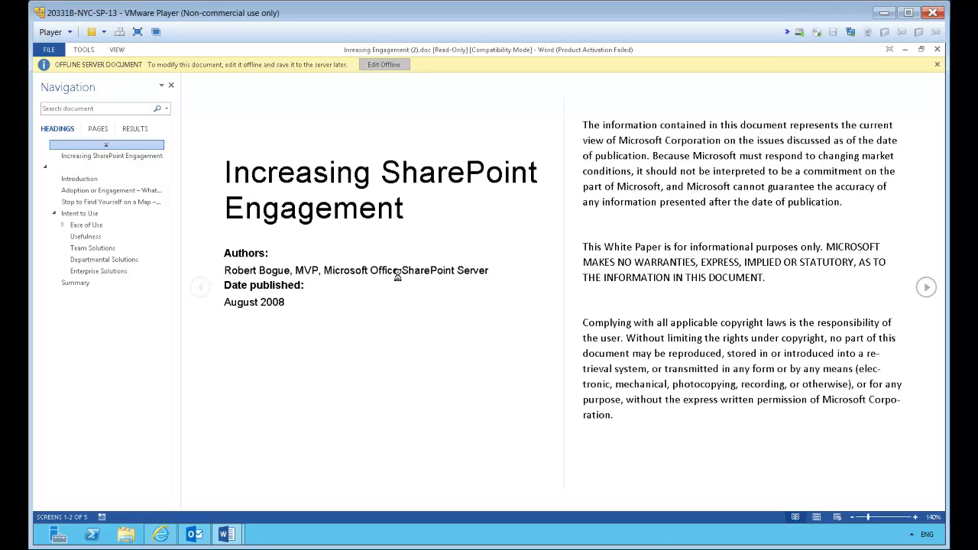
pyautogui.click(651, 546)
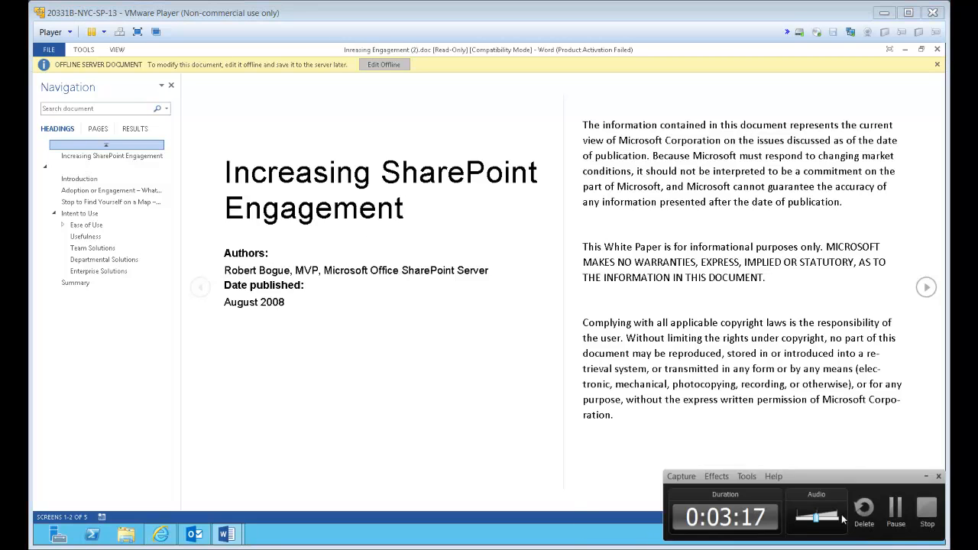
pyautogui.click(895, 510)
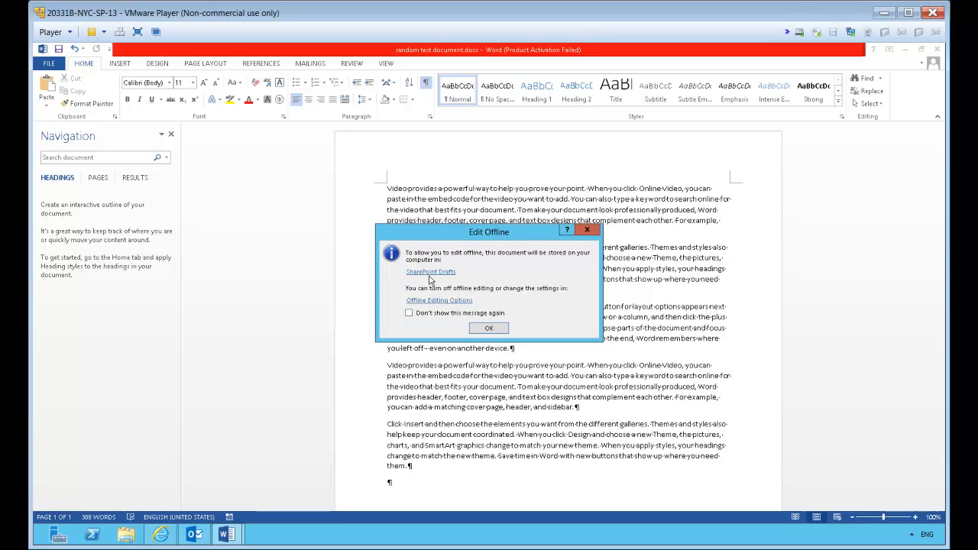
pyautogui.click(488, 329)
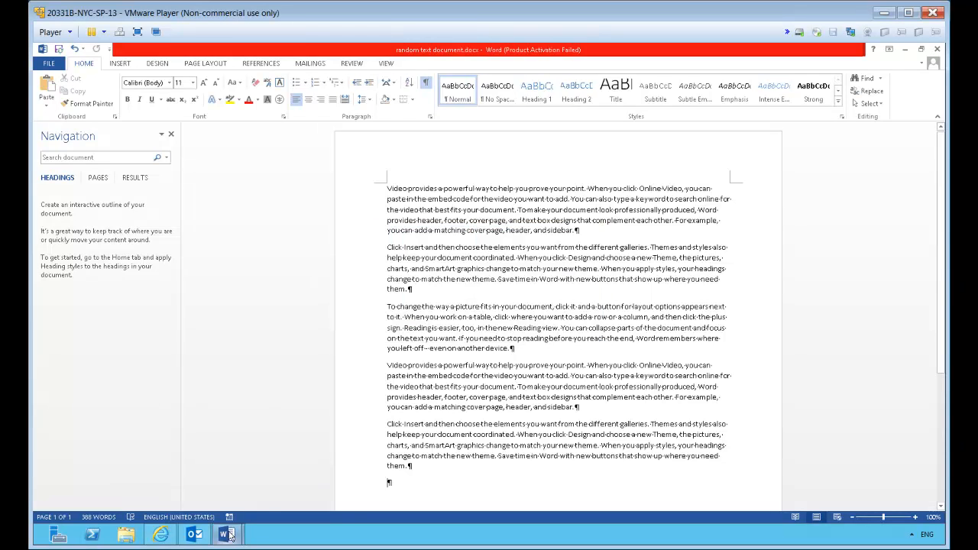
pyautogui.moveTo(230, 532)
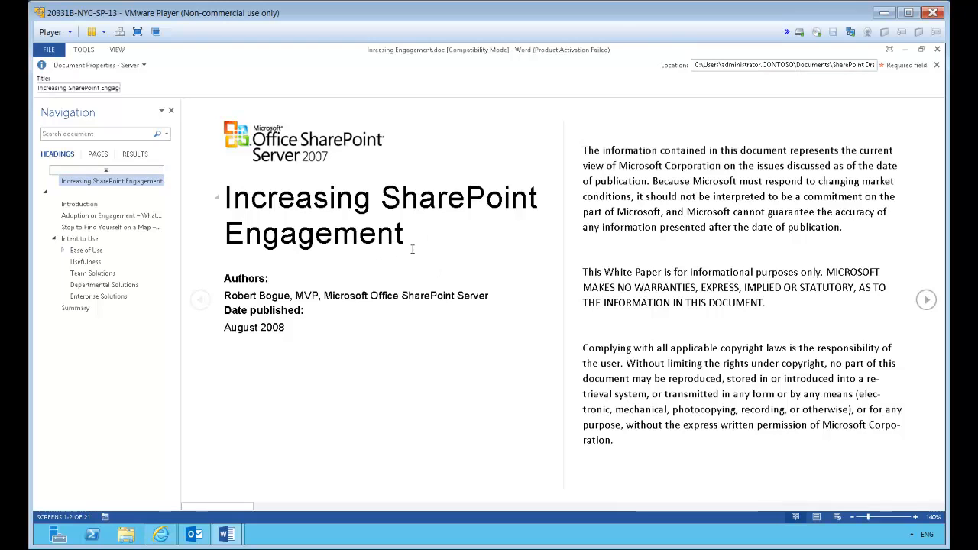
# Examine the offline document's title text and its file information, including where the draft is stored
pyautogui.doubleClick(187, 190)
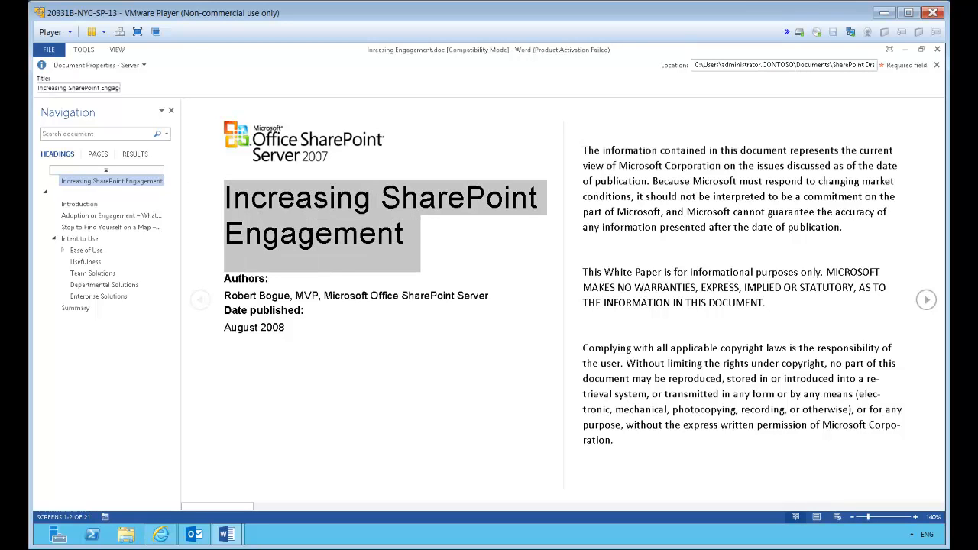
pyautogui.click(437, 250)
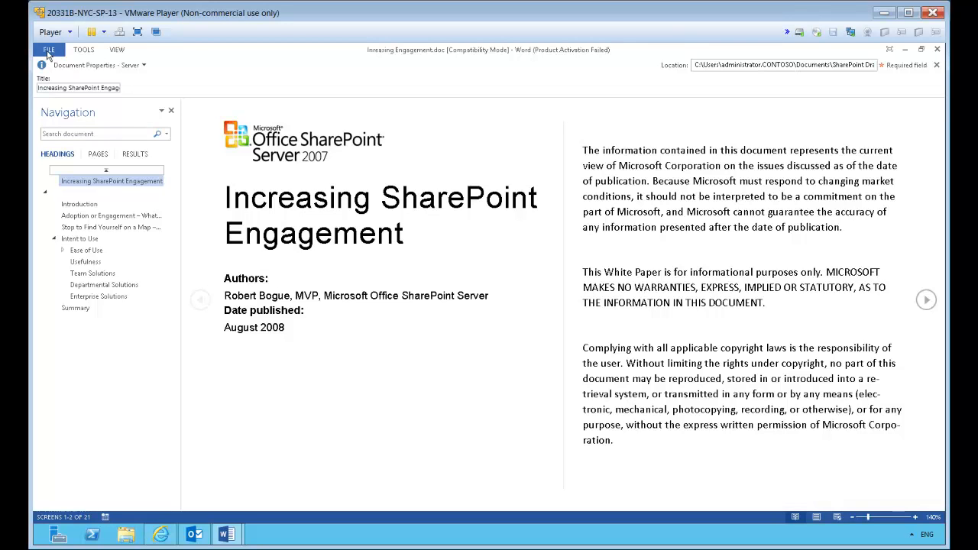
pyautogui.hotkey('alt', 'f')
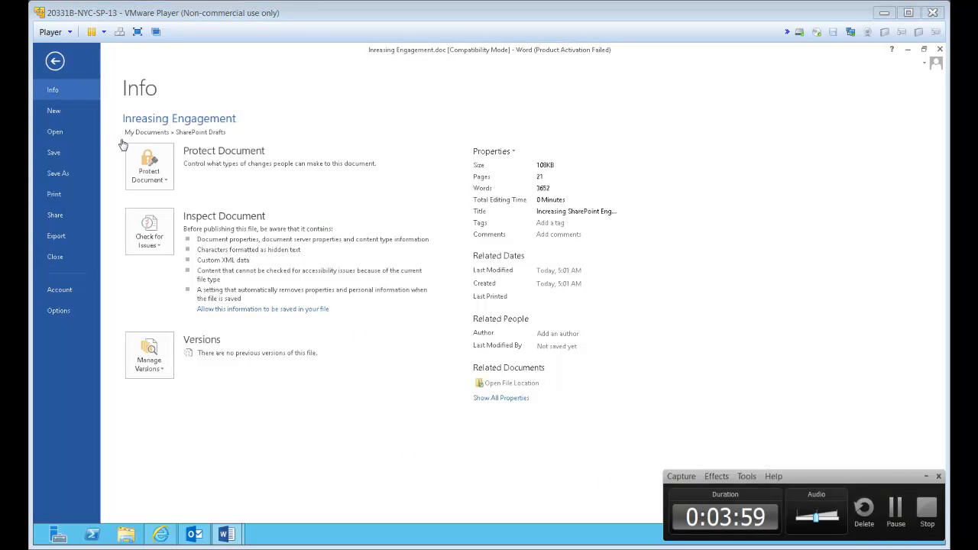
pyautogui.click(55, 90)
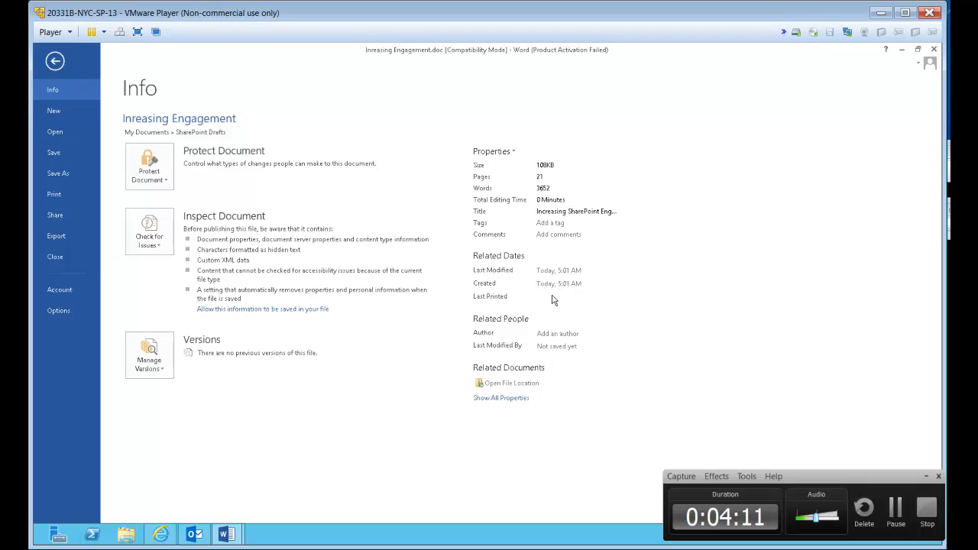
pyautogui.click(898, 519)
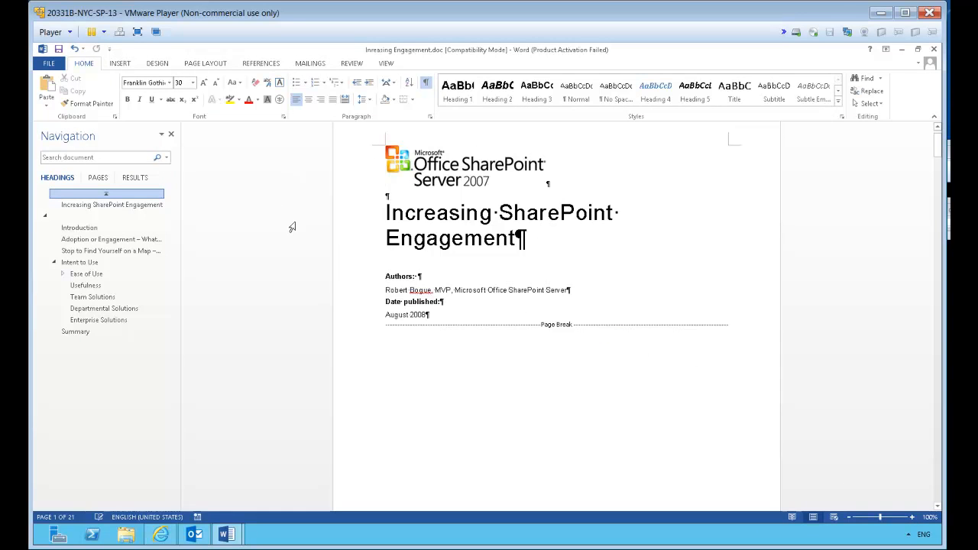
# Format the title "Increasing SharePoint Engagement" as bold and italic
pyautogui.tripleClick(469, 229)
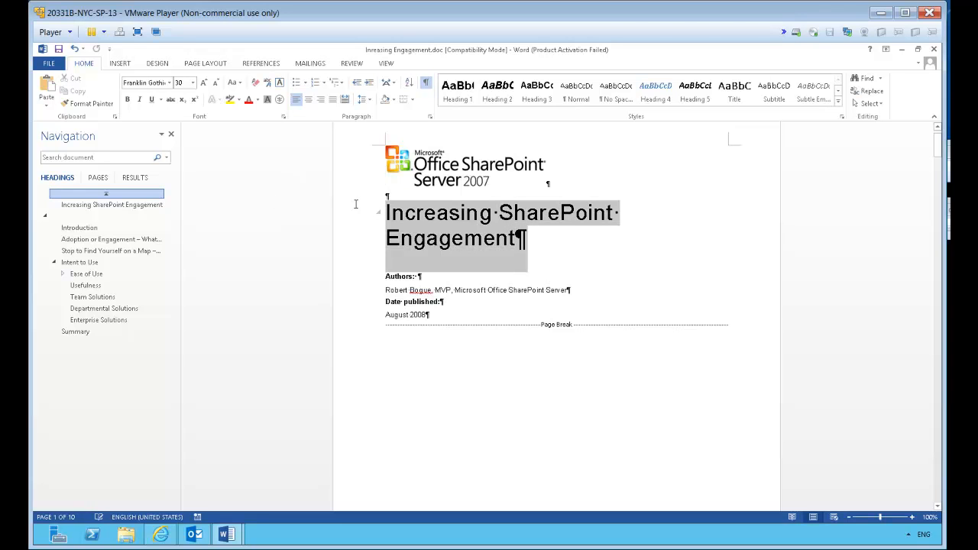
pyautogui.hotkey('ctrl', 'i')
pyautogui.hotkey('ctrl', 'b')
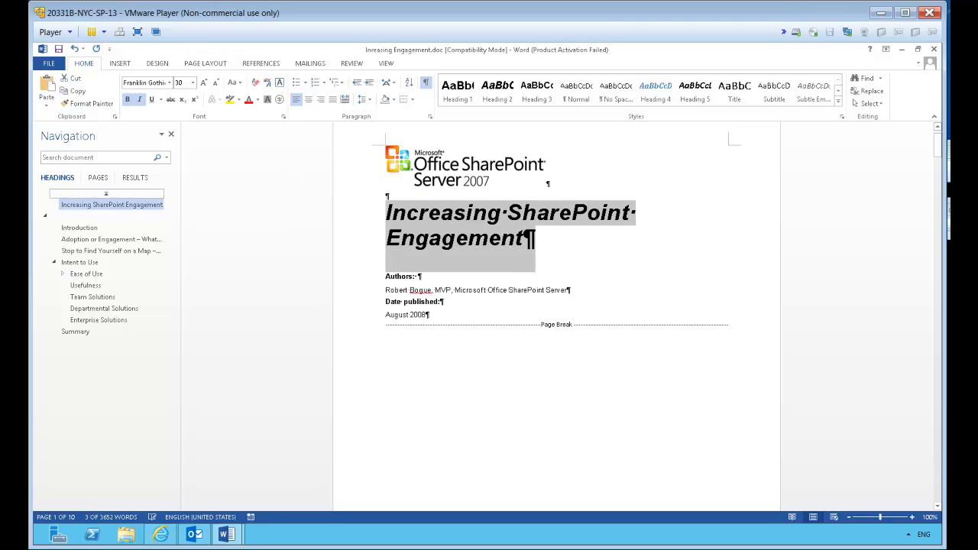
# Change the font color of the whole title "Increasing SharePoint Engagement" to red
pyautogui.click(353, 212)
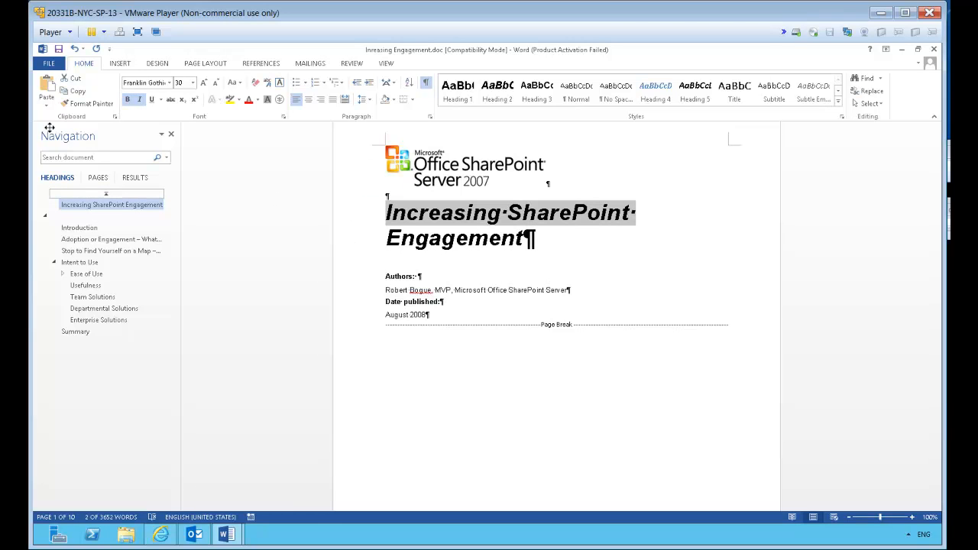
pyautogui.click(348, 173)
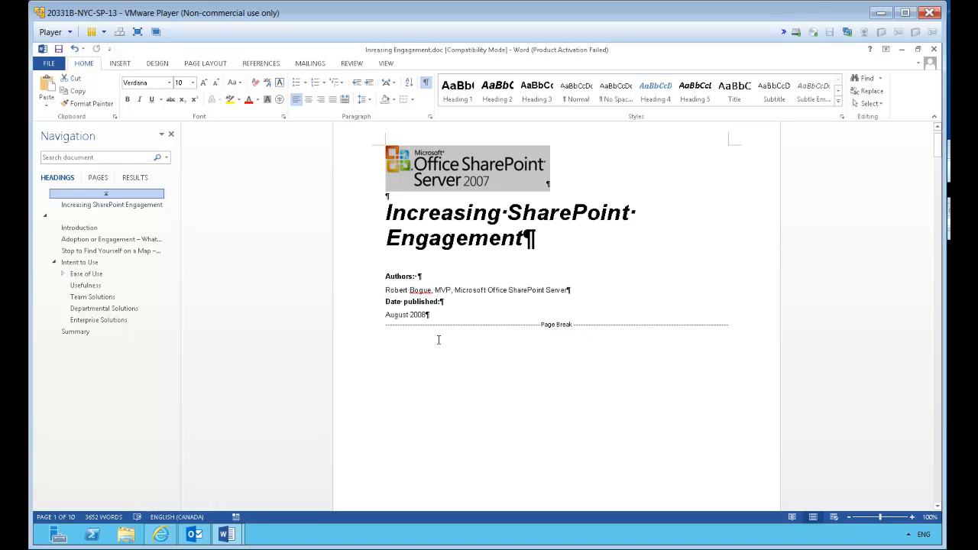
pyautogui.click(525, 239)
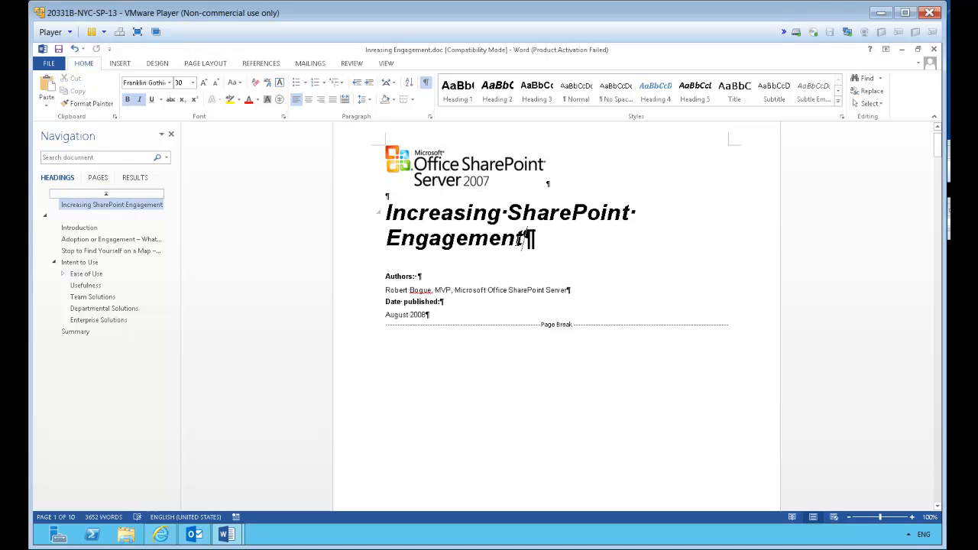
pyautogui.tripleClick(514, 243)
pyautogui.click(249, 99)
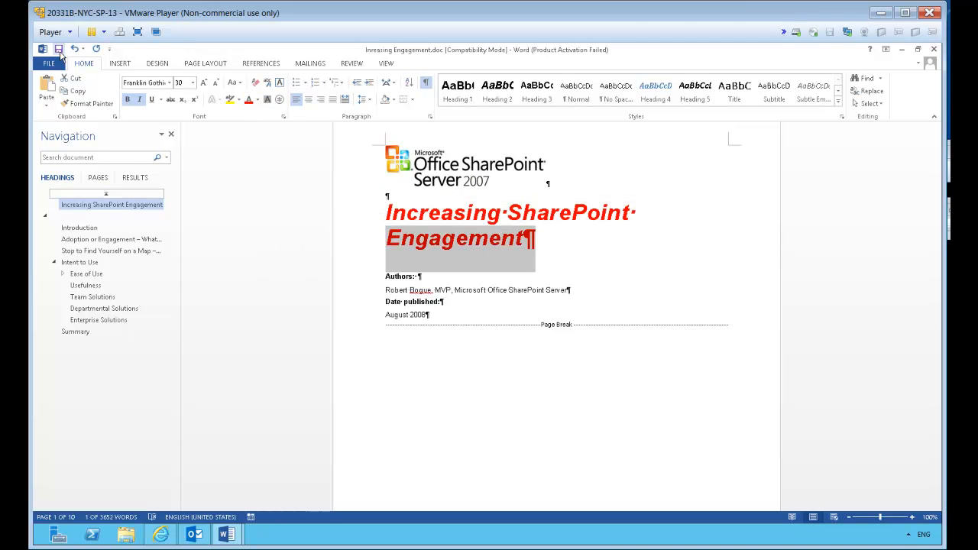
pyautogui.click(641, 267)
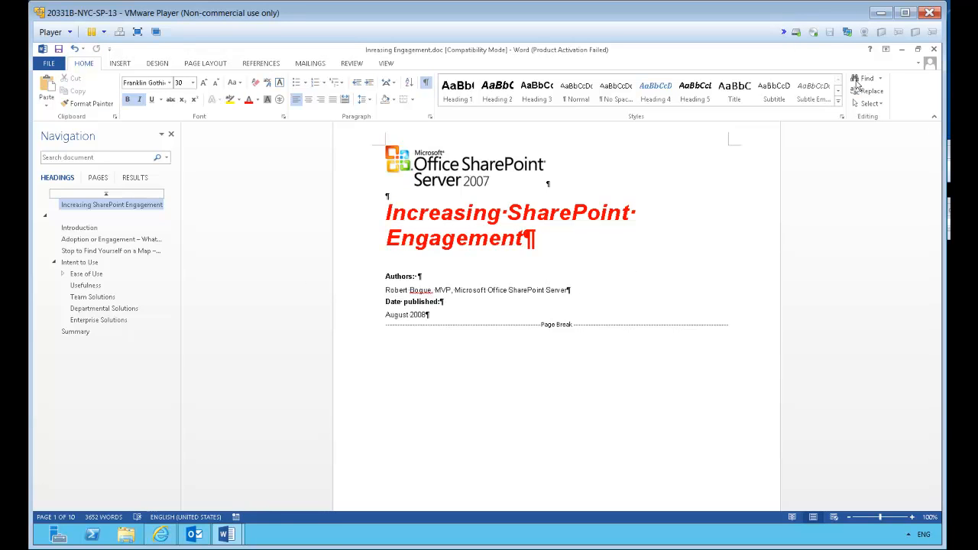
# Start closing the offline document and choose to update the server with the offline changes
pyautogui.click(934, 49)
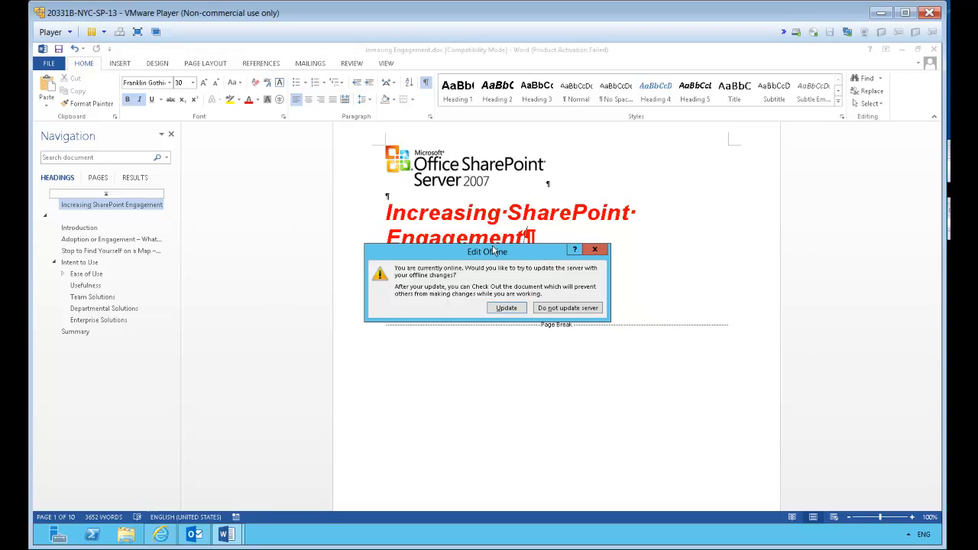
pyautogui.click(502, 309)
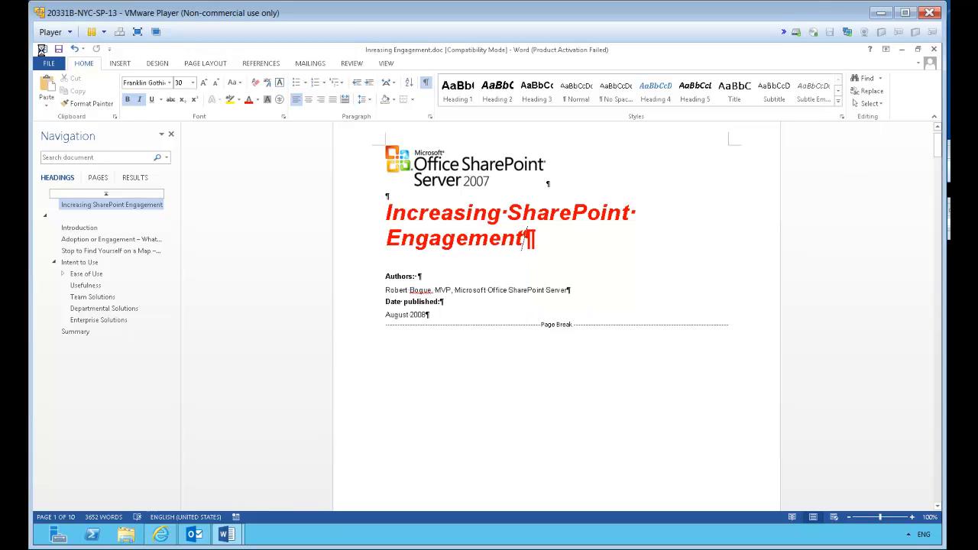
# Switch to the browser to reload the SharePoint Documents library, and close the Word window of Inreasing Engagement.doc
pyautogui.click(161, 534)
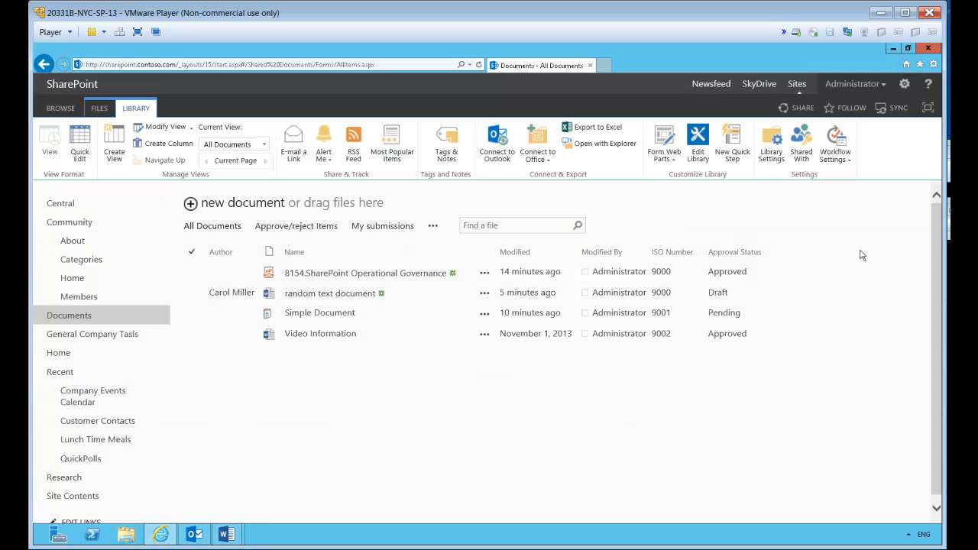
pyautogui.click(478, 65)
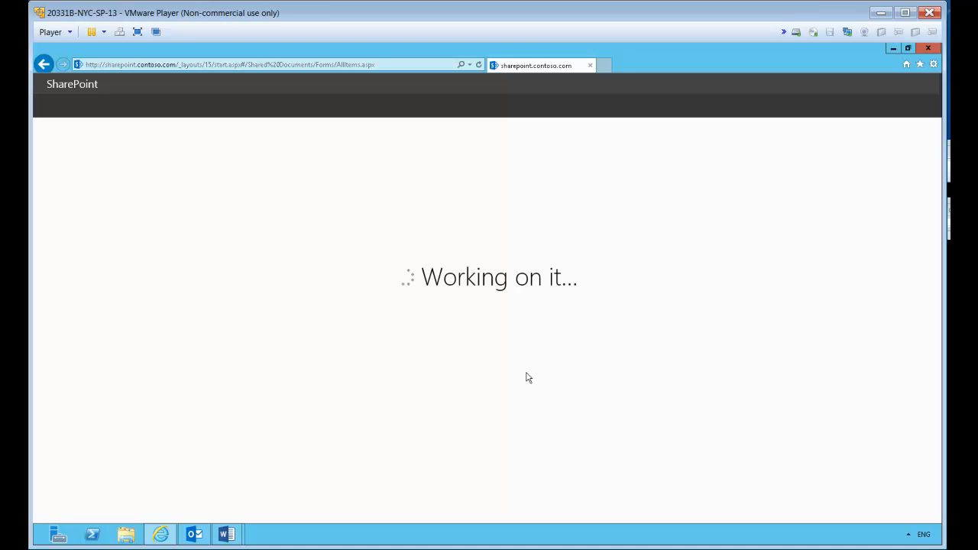
pyautogui.moveTo(226, 534)
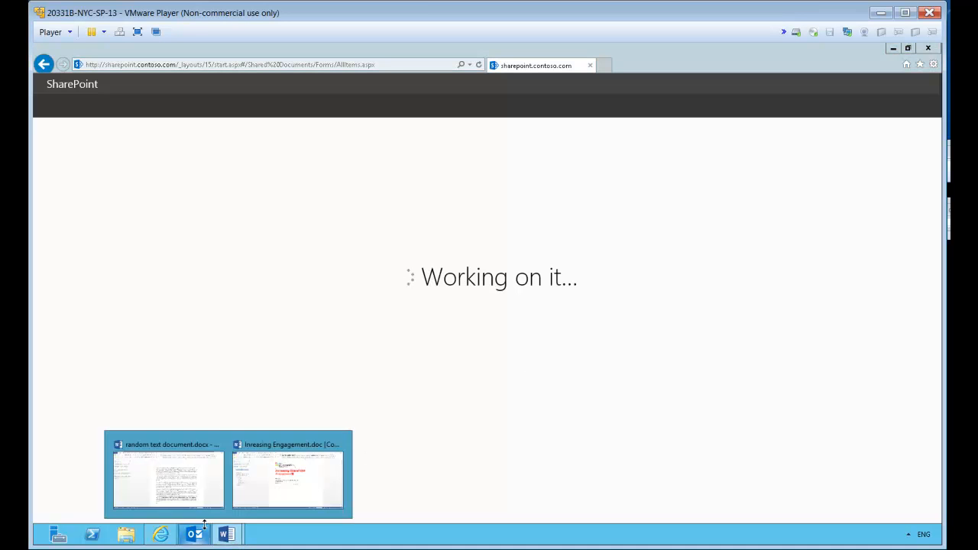
pyautogui.click(289, 475)
pyautogui.click(928, 48)
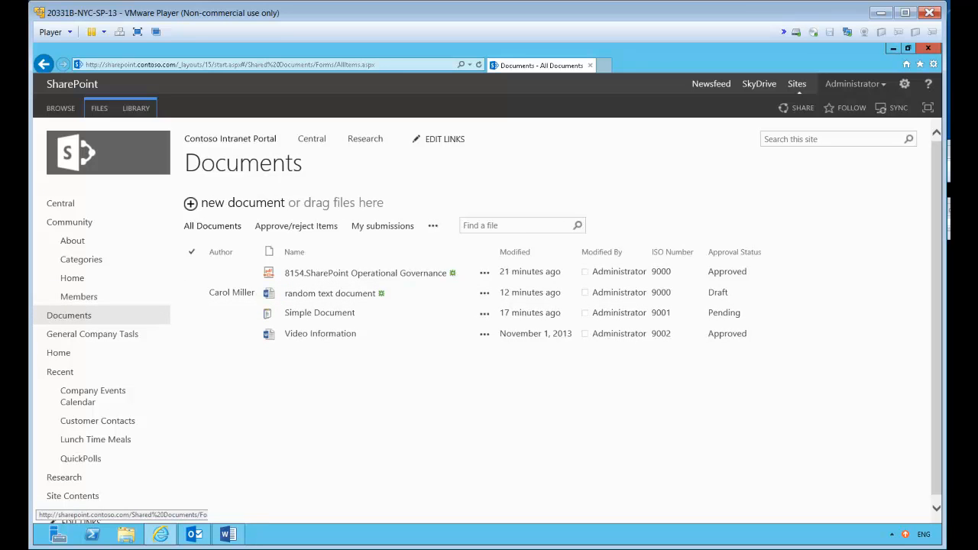
pyautogui.click(101, 315)
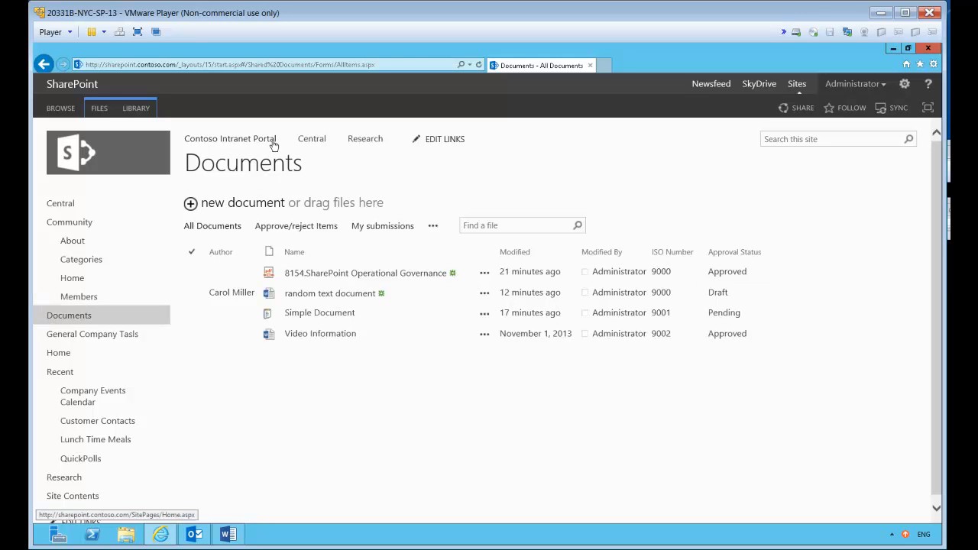
# Switch to Outlook and review the Contoso Intranet Portal and International Training document folders, including the latter's available folder commands
pyautogui.click(194, 536)
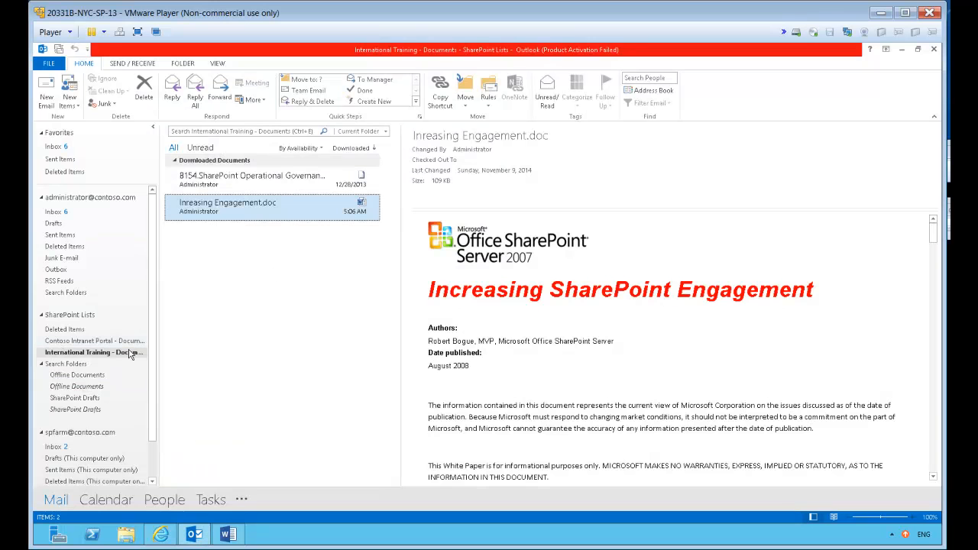
pyautogui.click(90, 341)
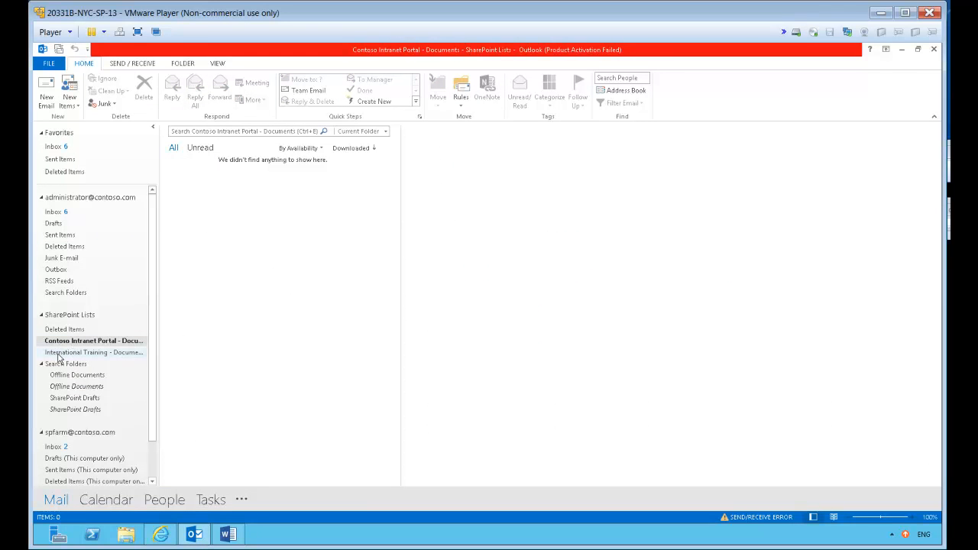
pyautogui.click(90, 353)
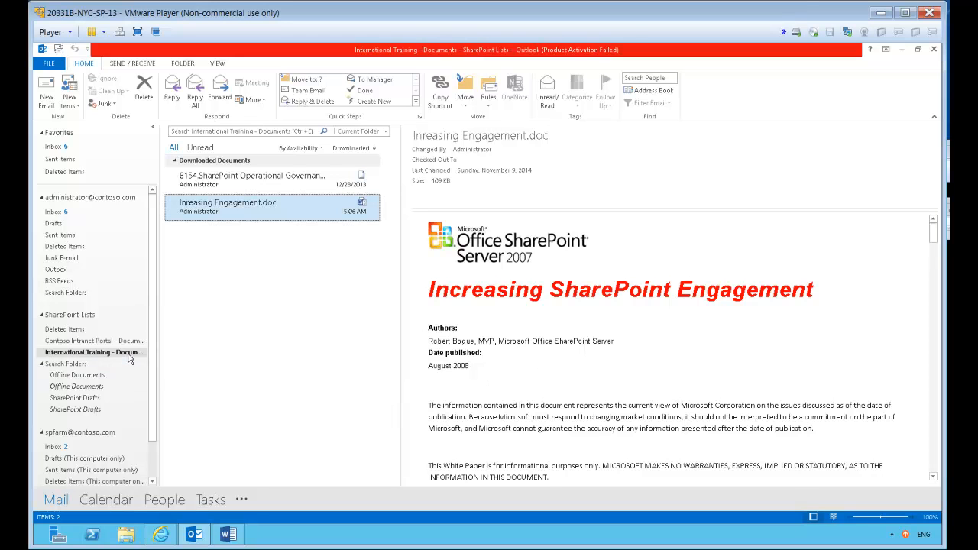
pyautogui.rightClick(130, 359)
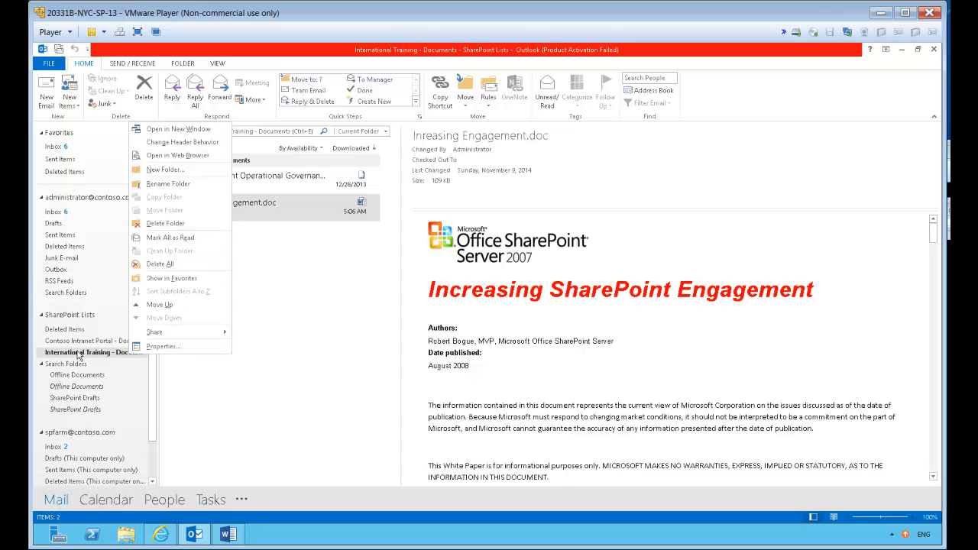
pyautogui.click(271, 380)
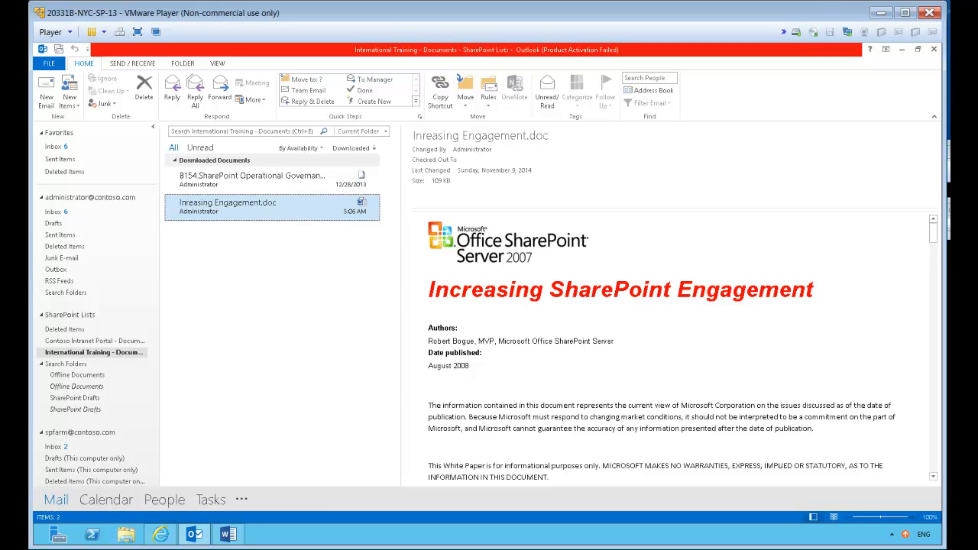